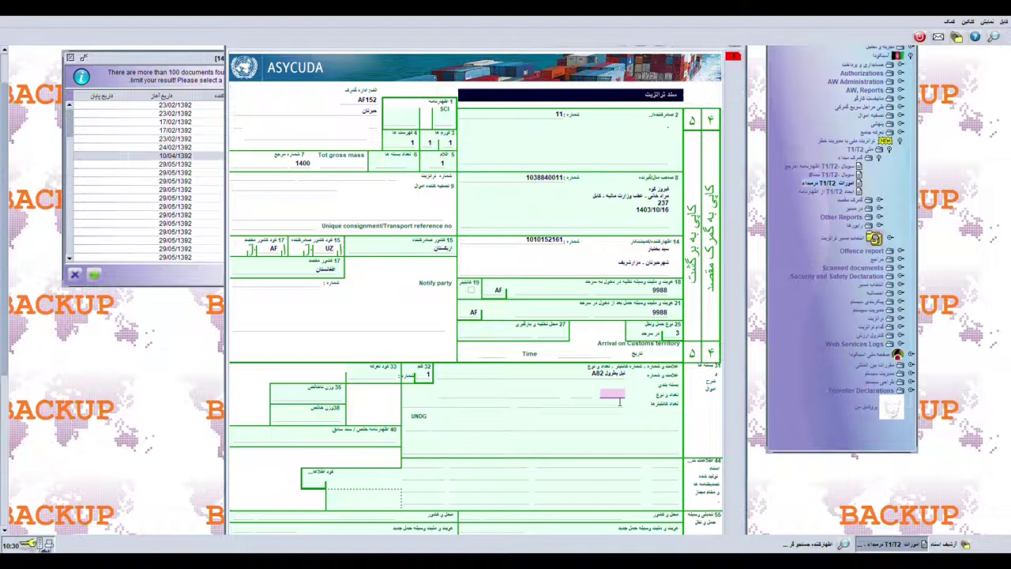
# Set the item's number of packages to 1 and its package type to 31, استوانه (مخزن-تانکر).
pyautogui.press('Tab')
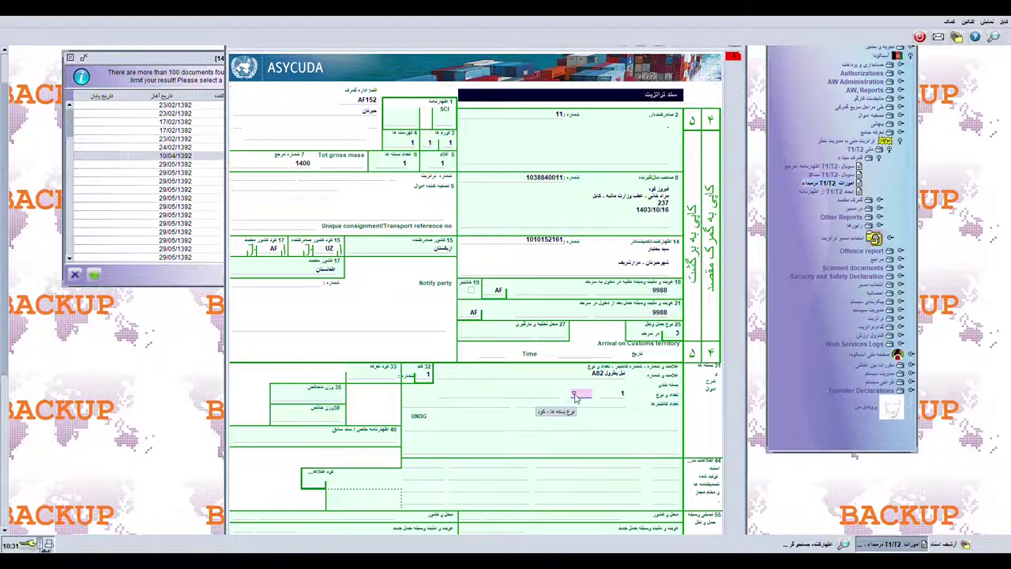
pyautogui.click(576, 395)
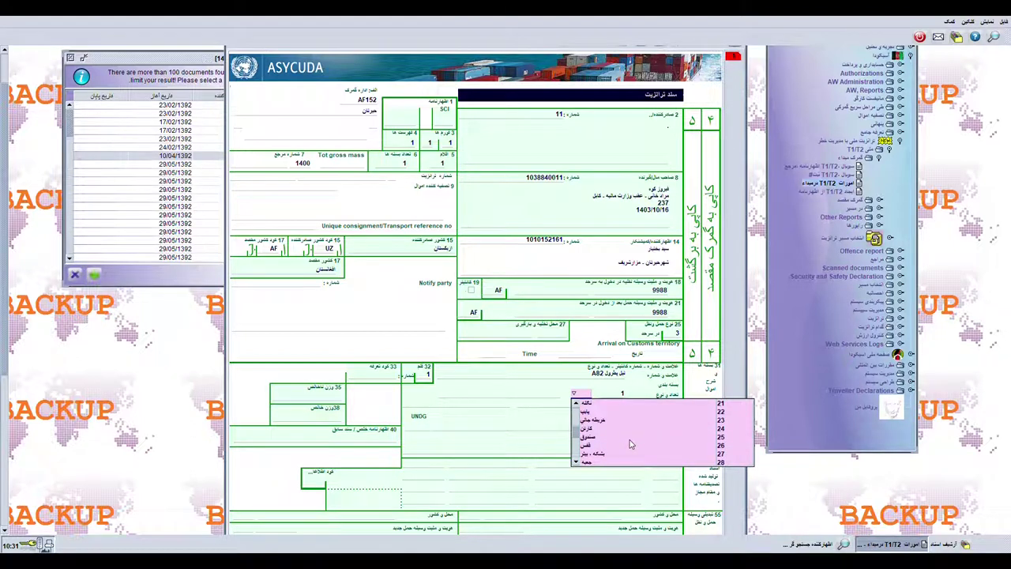
pyautogui.scroll(-1, 631, 444)
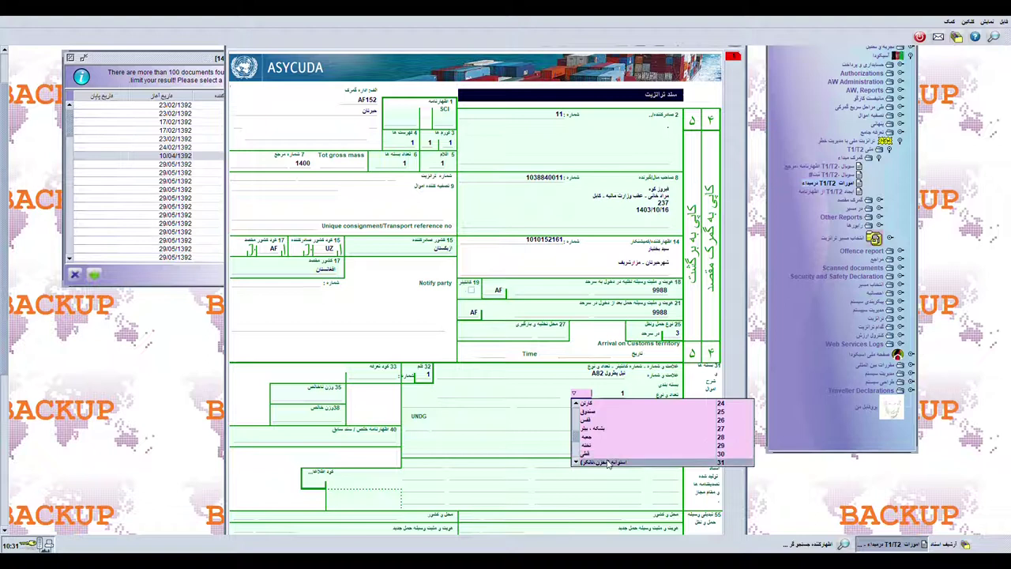
pyautogui.click(608, 464)
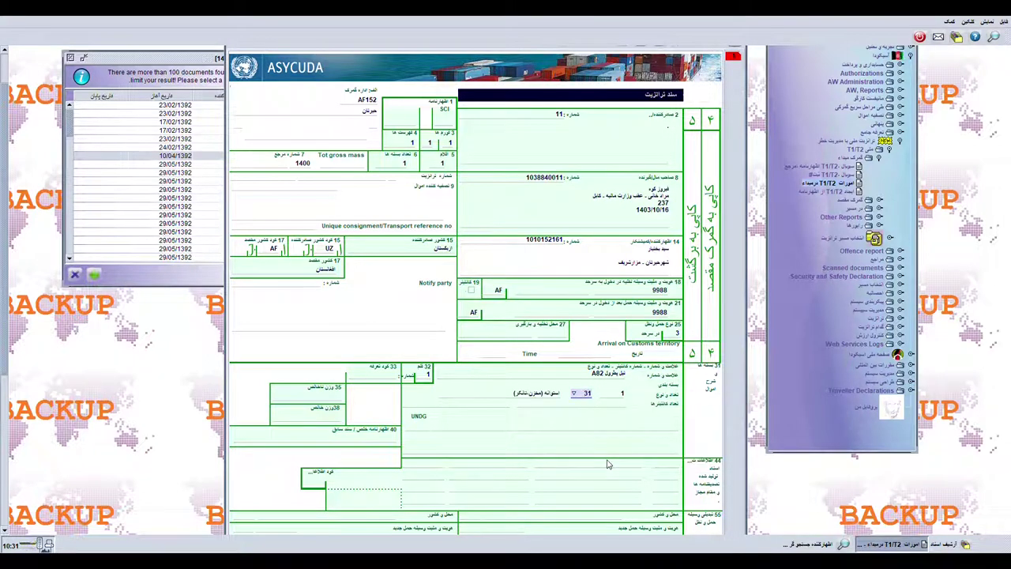
pyautogui.press('Tab')
pyautogui.press('Tab')
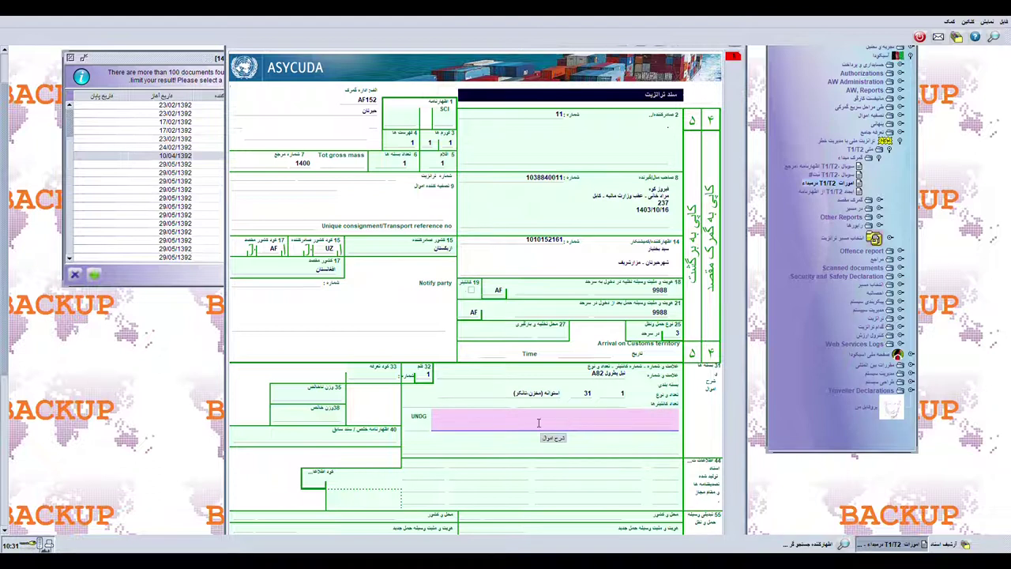
# From the tariff code field in box 33, search the National Tariff for commodity codes starting with 27.
pyautogui.click(387, 383)
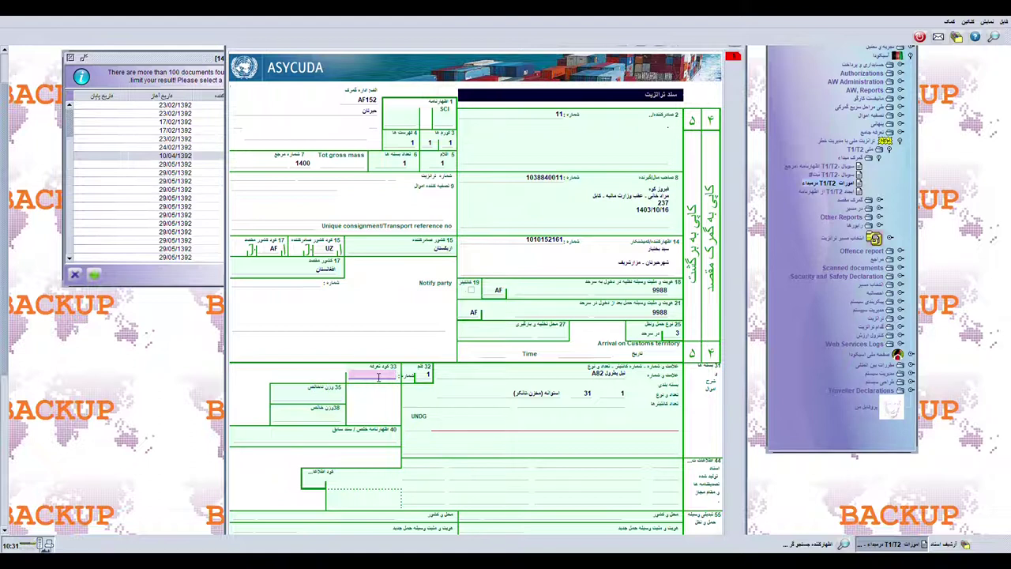
pyautogui.doubleClick(378, 377)
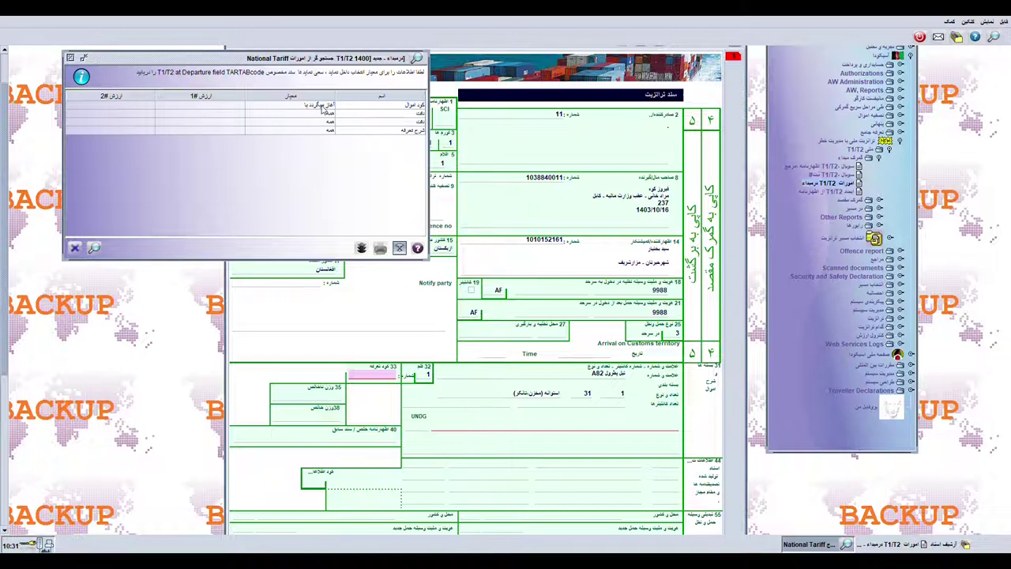
pyautogui.click(244, 108)
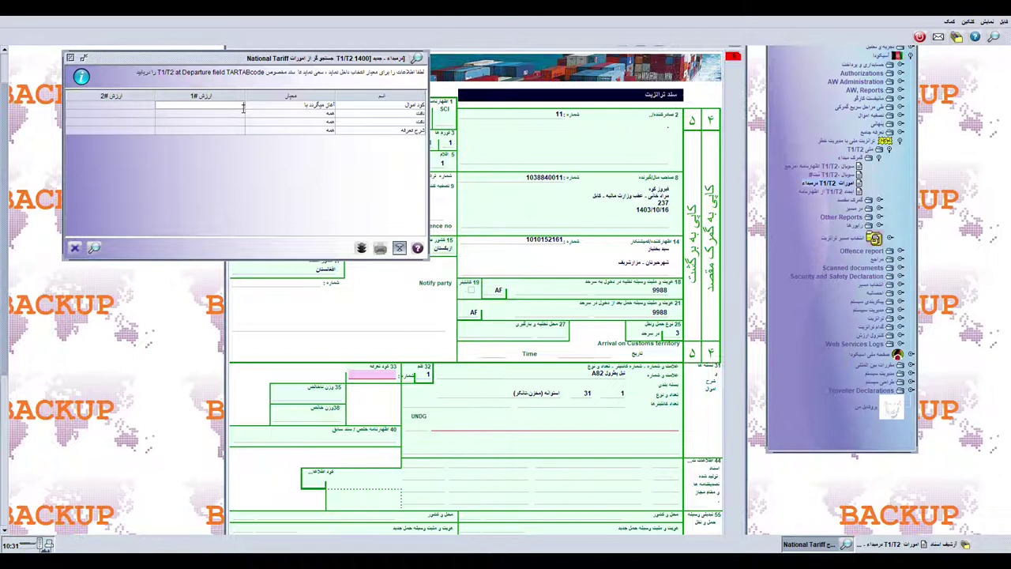
pyautogui.write('27')
pyautogui.click(96, 249)
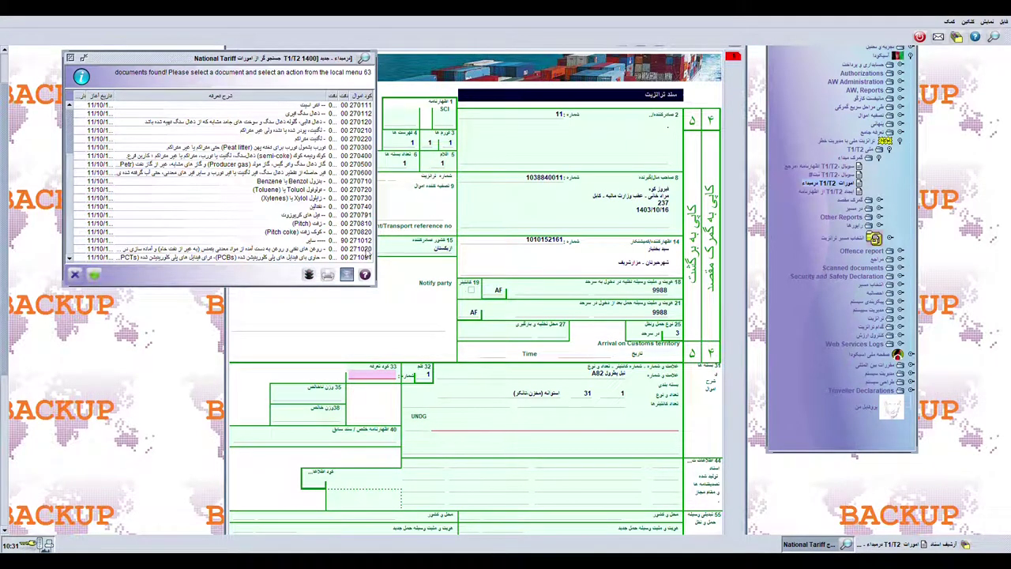
# Choose tariff code 27101230, تیل پطرول نوع A80, from the tariff search results for the item.
pyautogui.moveTo(379, 291); pyautogui.dragTo(436, 313)
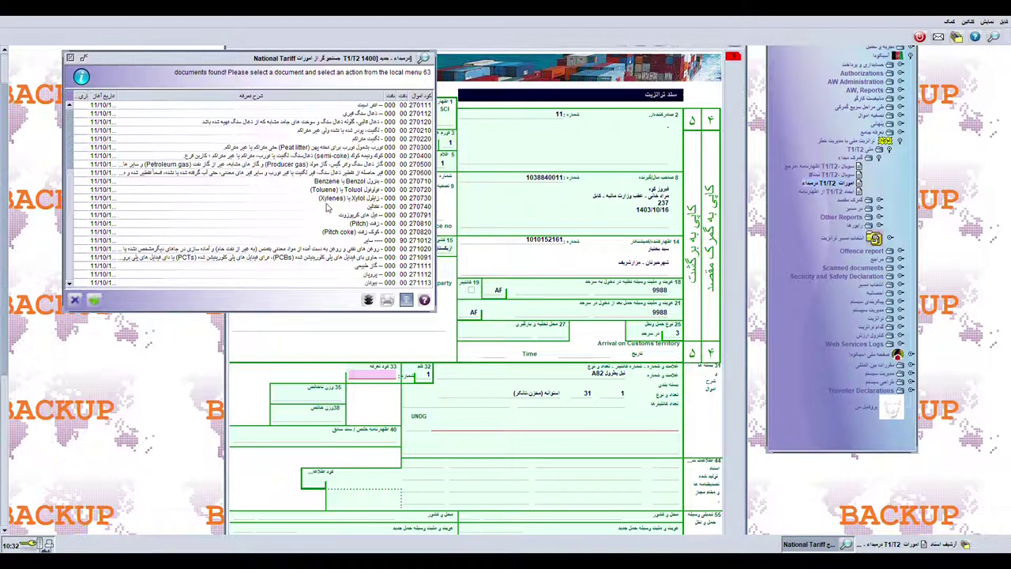
pyautogui.scroll(-2, 327, 207)
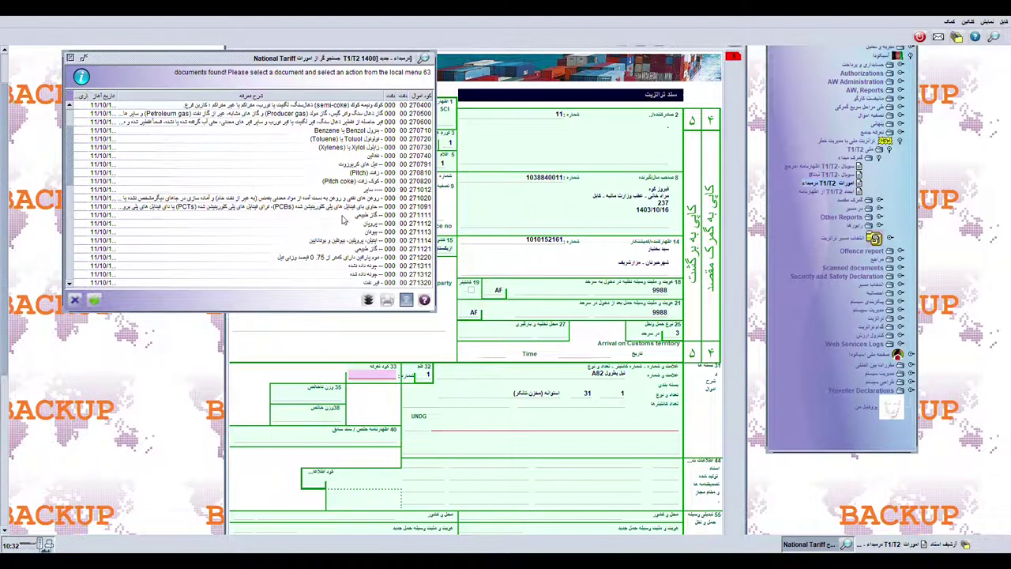
pyautogui.scroll(-2, 362, 240)
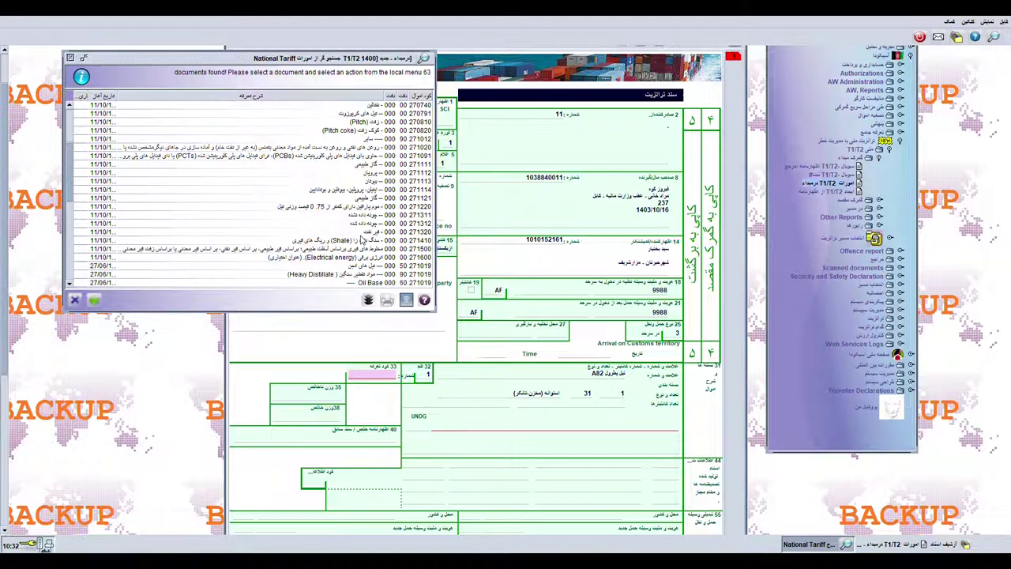
pyautogui.scroll(-1, 362, 239)
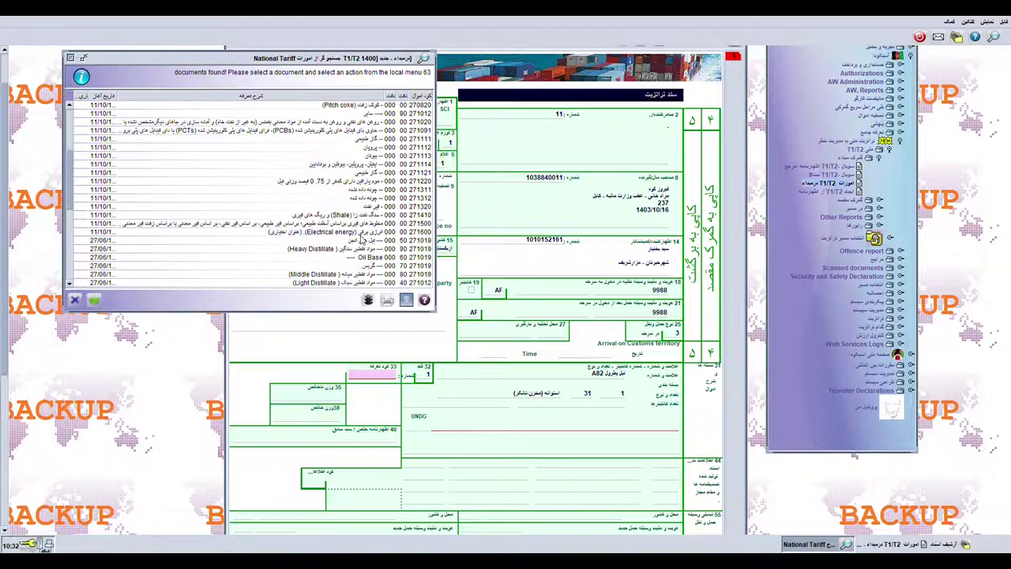
pyautogui.scroll(-2, 365, 241)
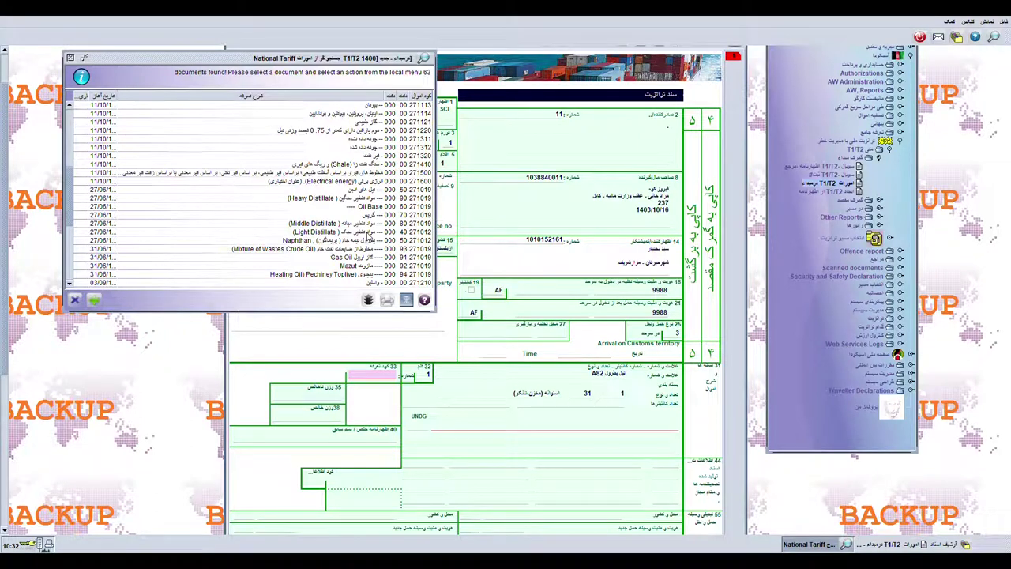
pyautogui.scroll(-3, 368, 239)
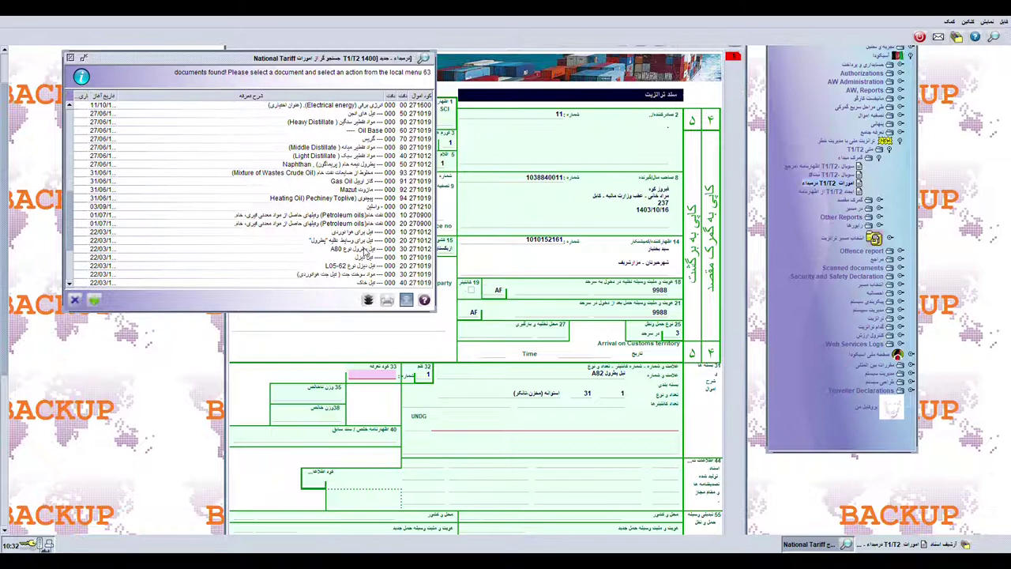
pyautogui.doubleClick(365, 250)
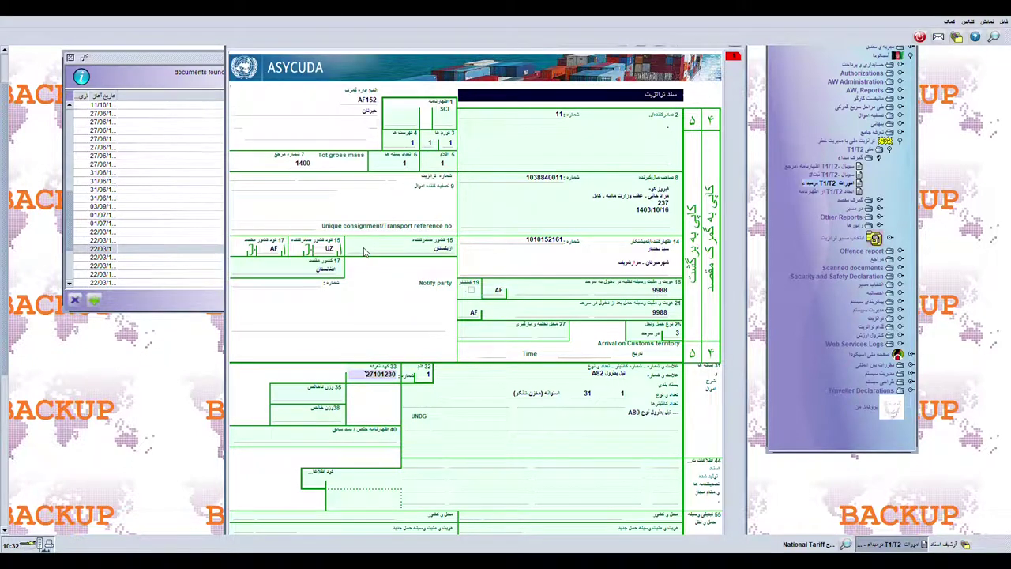
pyautogui.press('Tab')
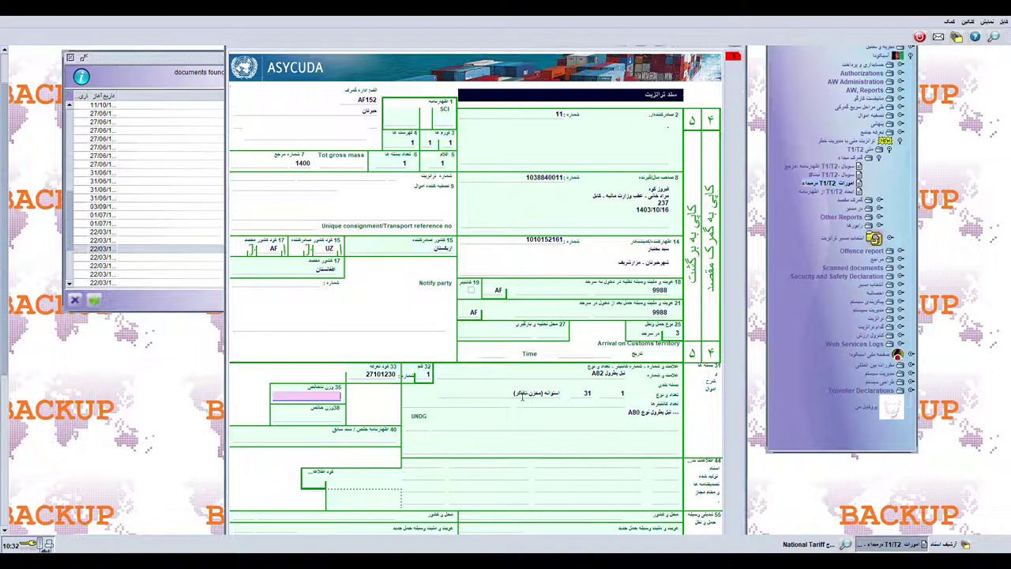
pyautogui.click(606, 375)
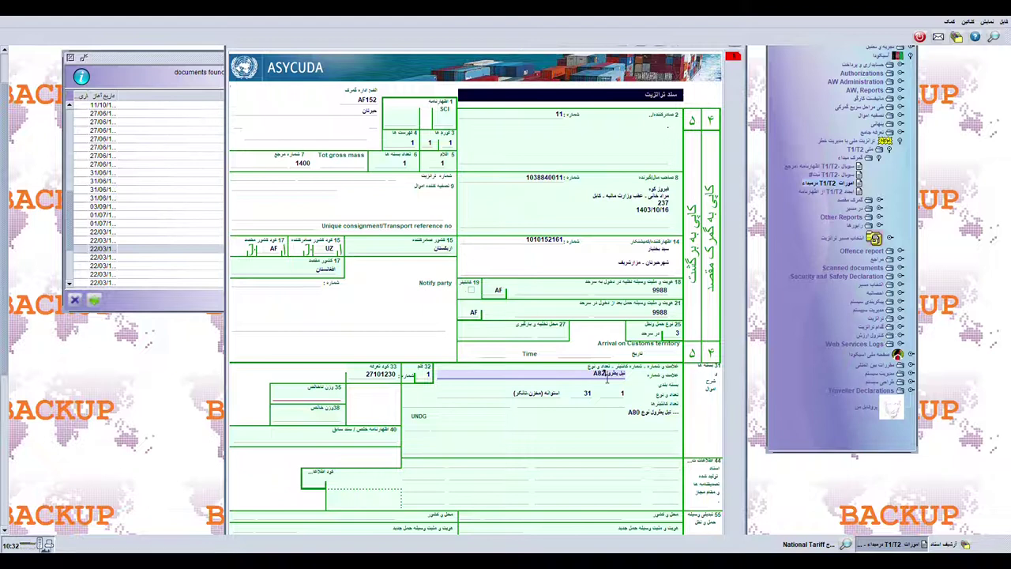
pyautogui.write('0')
pyautogui.press('Tab')
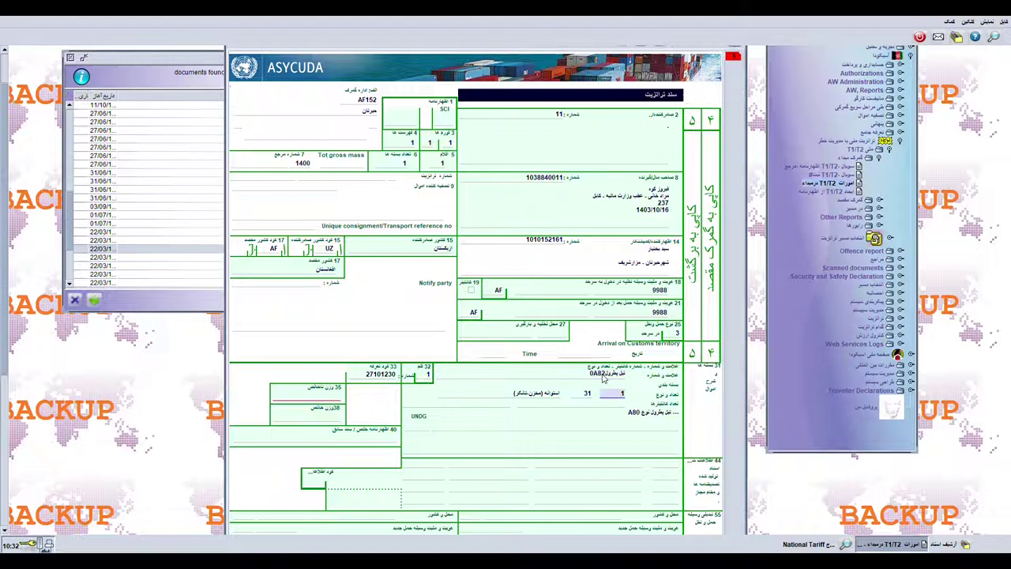
# Correct the fuel grade in the item's marks and numbers so the text reads تیل پطرول A80.
pyautogui.click(594, 380)
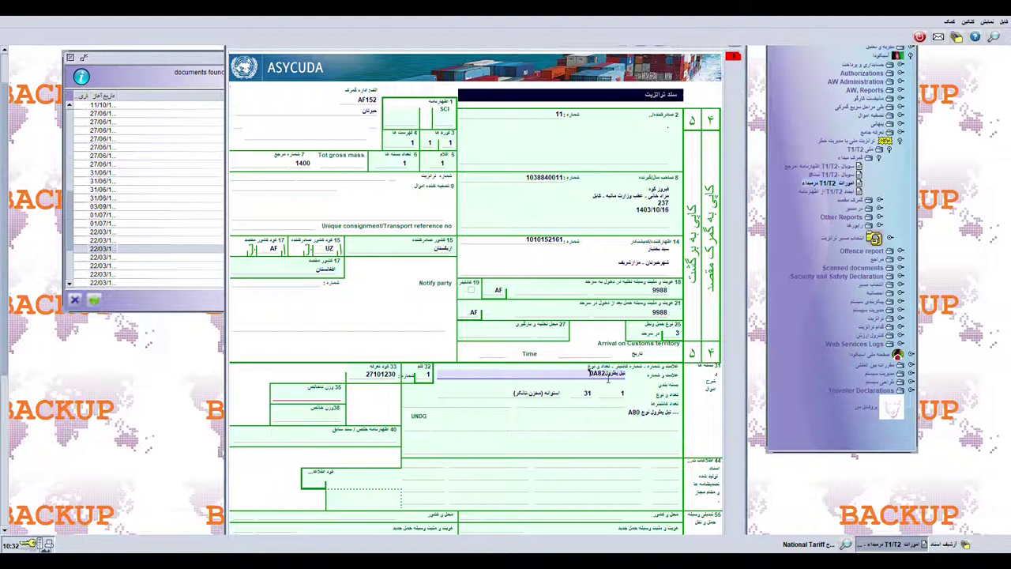
pyautogui.press('BackSpace')
pyautogui.press('BackSpace')
pyautogui.press('BackSpace')
pyautogui.press('BackSpace')
pyautogui.write('A80')
# Begin the free-text goods description below the tariff description with "تیل پطرول A80 از کشور".
pyautogui.press('Tab')
pyautogui.press('Tab')
pyautogui.press('Tab')
pyautogui.press('Tab')
pyautogui.press('Tab')
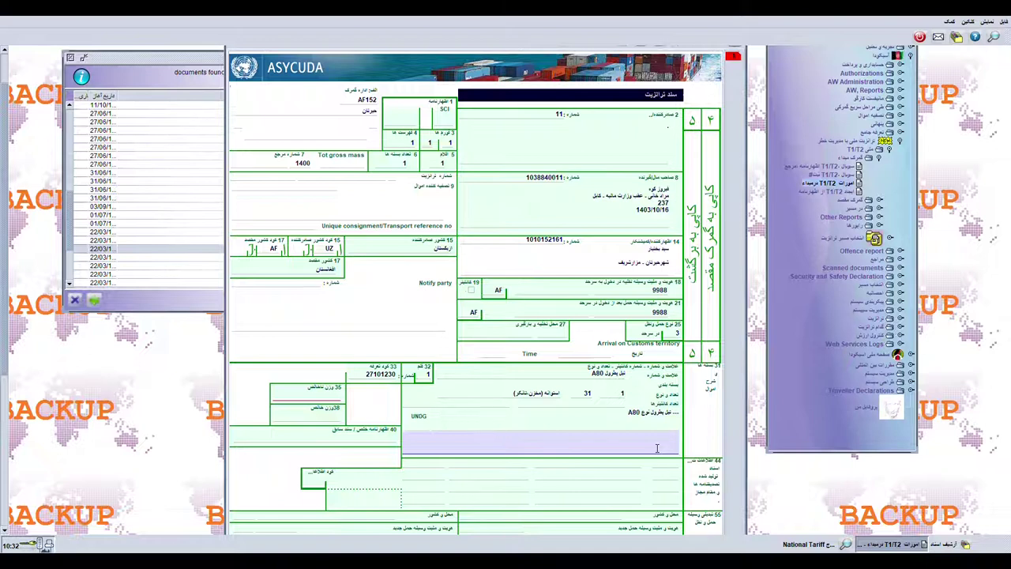
pyautogui.write('تی')
pyautogui.write('تیل پطرول ')
pyautogui.write('A')
pyautogui.write('80')
pyautogui.write('از کشور')
pyautogui.write('ازبکستان')
pyautogui.press('BackSpace')
pyautogui.press('BackSpace')
pyautogui.press('BackSpace')
pyautogui.press('BackSpace')
pyautogui.press('BackSpace')
pyautogui.press('BackSpace')
pyautogui.press('BackSpace')
pyautogui.press('BackSpace')
# Complete the free-text goods description with روسیه as the country.
pyautogui.write('اوسیه')
pyautogui.press('Tab')
pyautogui.press('Tab')
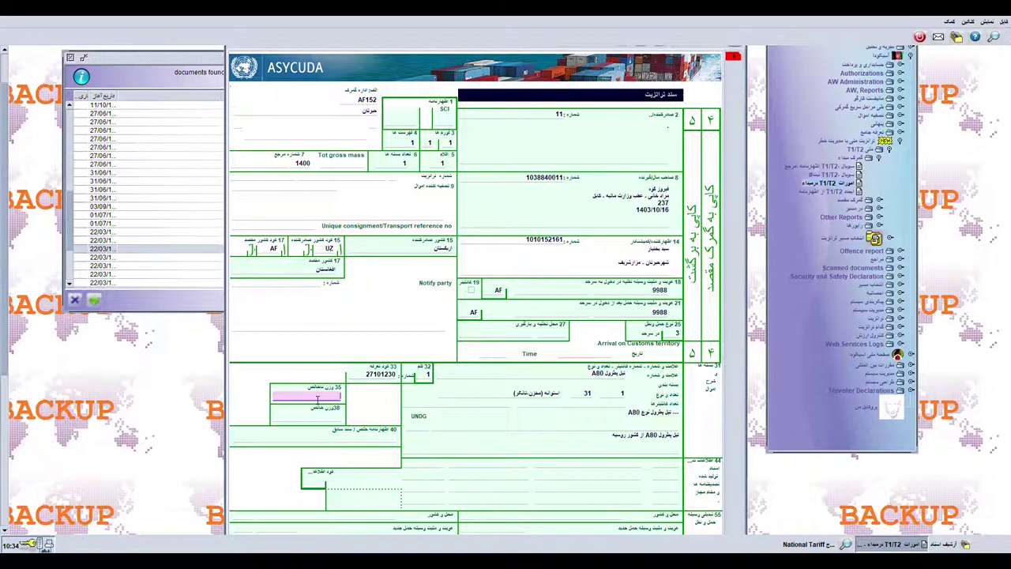
# Set both the item's gross weight in box 35 and net weight in box 38 to 25,000.
pyautogui.write('000')
pyautogui.press('Tab')
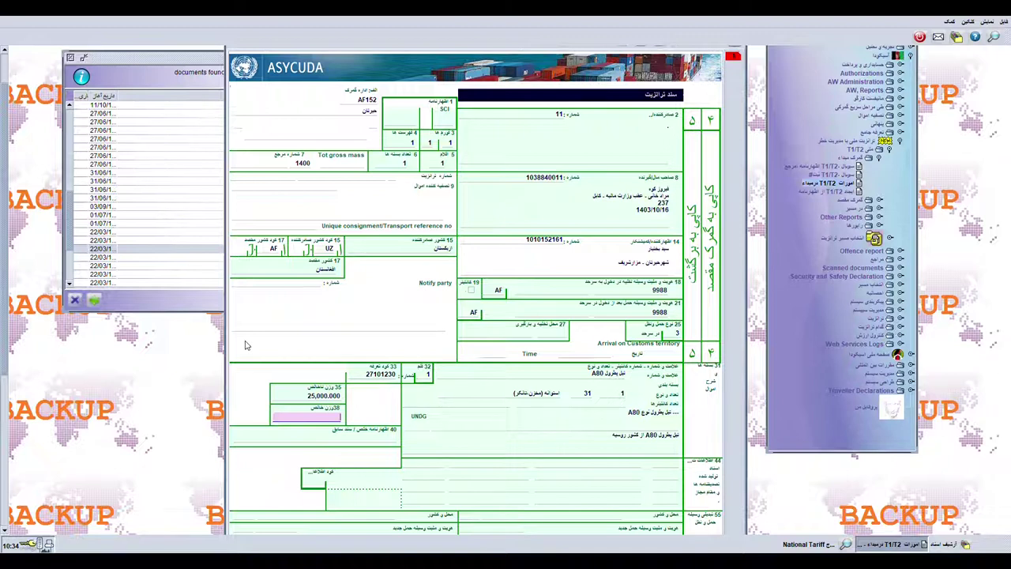
pyautogui.write('25000')
pyautogui.press('Tab')
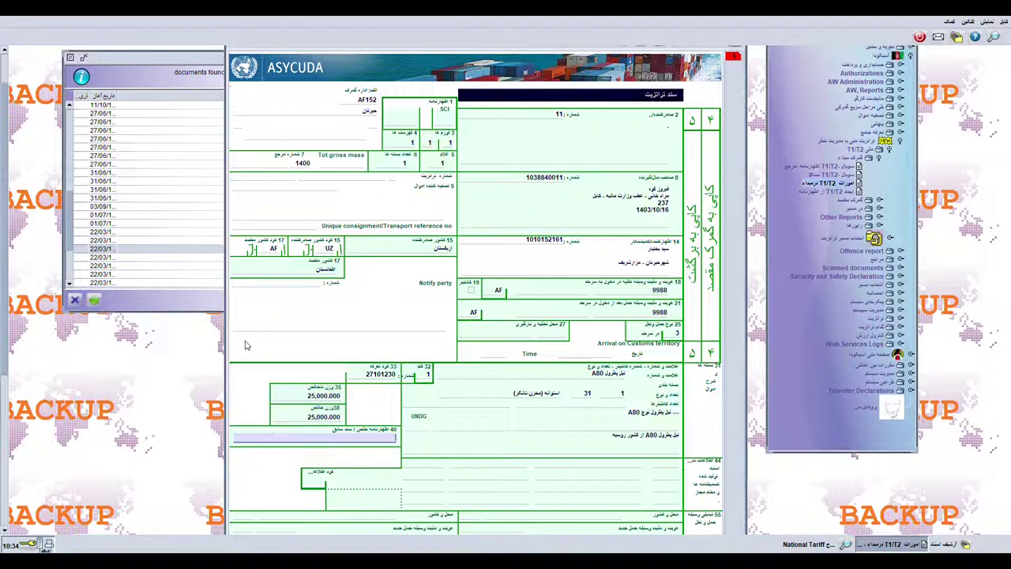
# Leave the previous document in box 40 blank and choose INVC, the invoice number and date, as box 44's first attached document.
pyautogui.press('Tab')
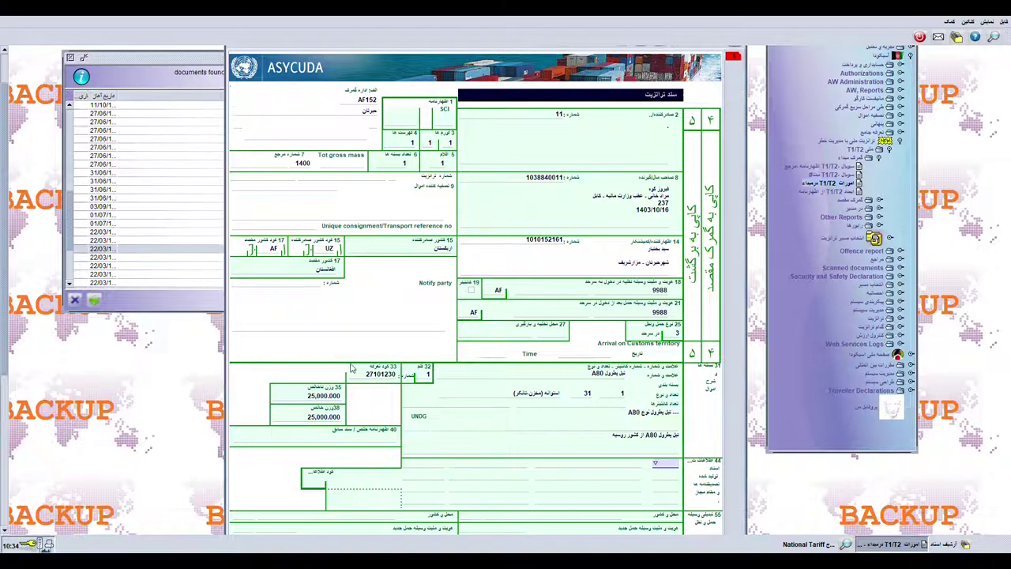
pyautogui.click(353, 444)
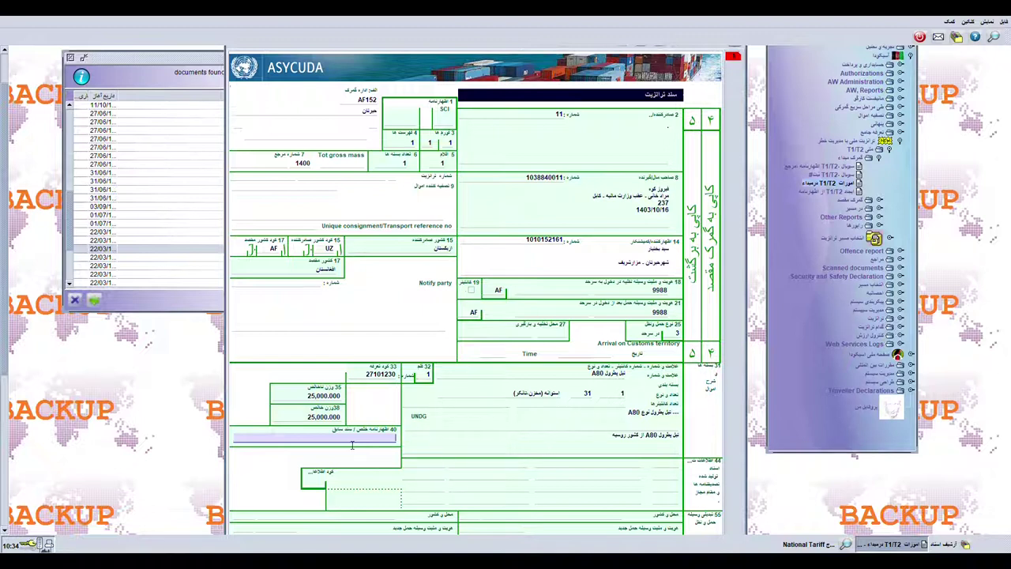
pyautogui.press('Tab')
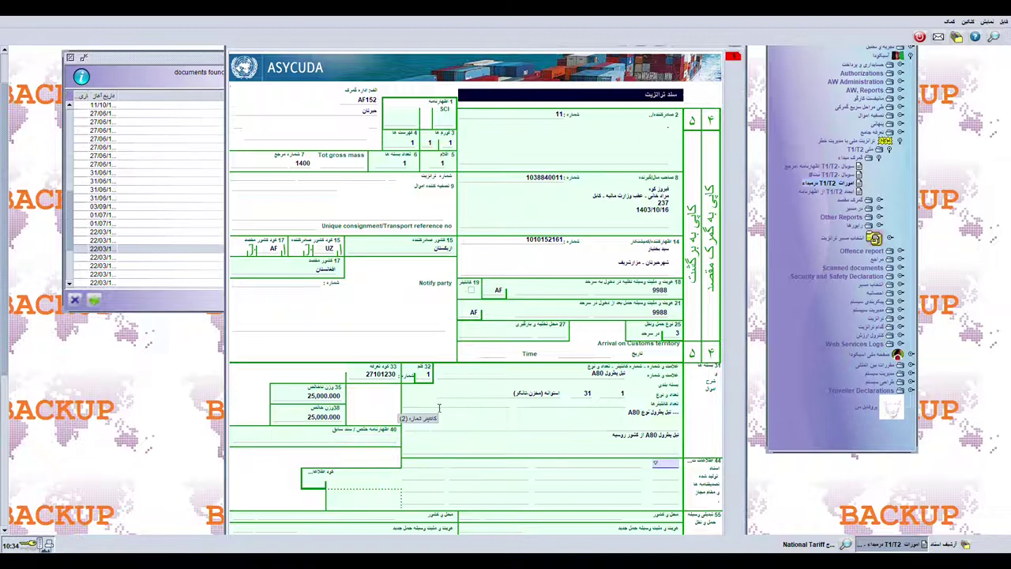
pyautogui.moveTo(8, 327); pyautogui.dragTo(6, 402)
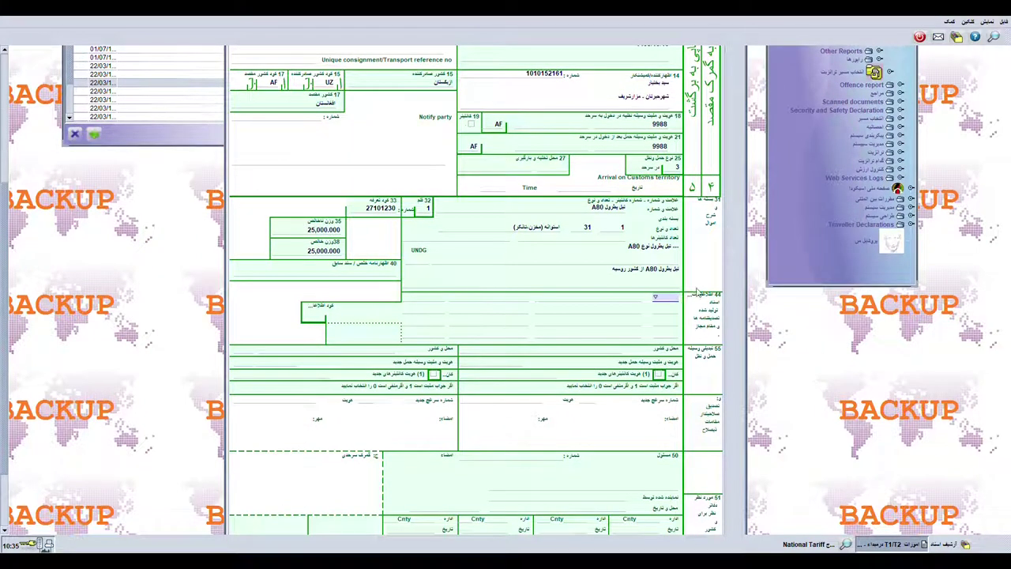
pyautogui.click(657, 304)
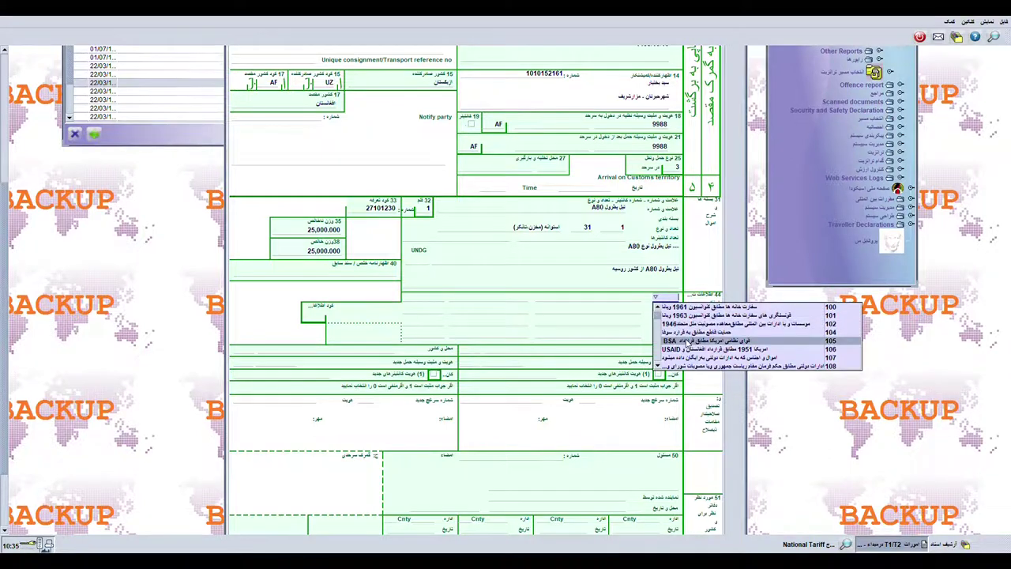
pyautogui.scroll(-2, 687, 343)
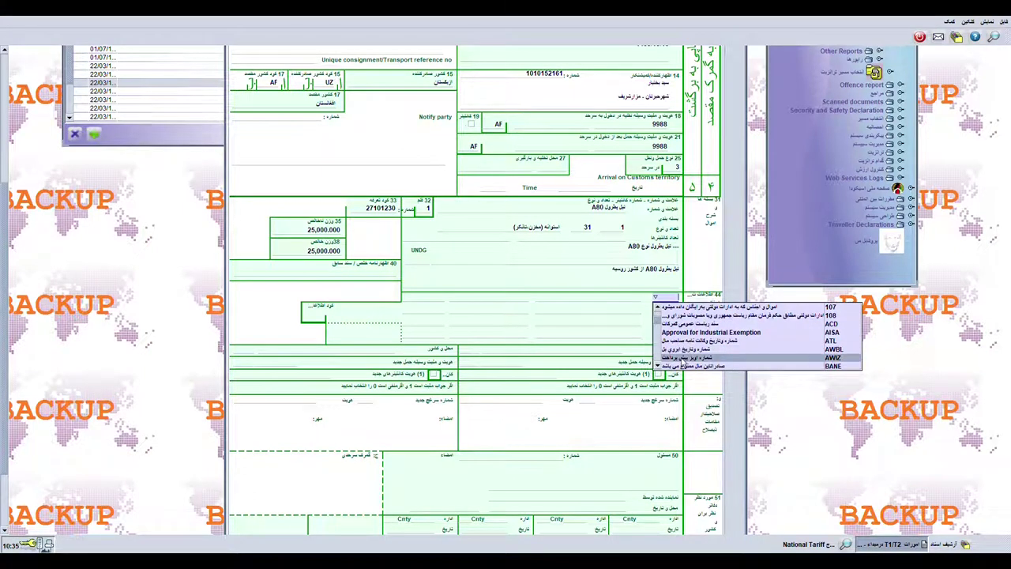
pyautogui.scroll(1, 684, 362)
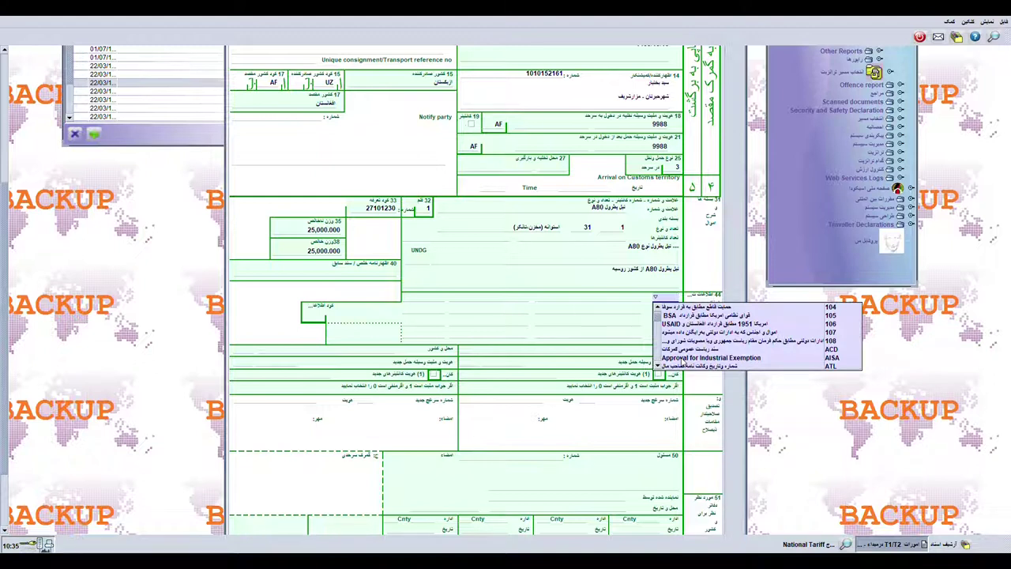
pyautogui.press('i')
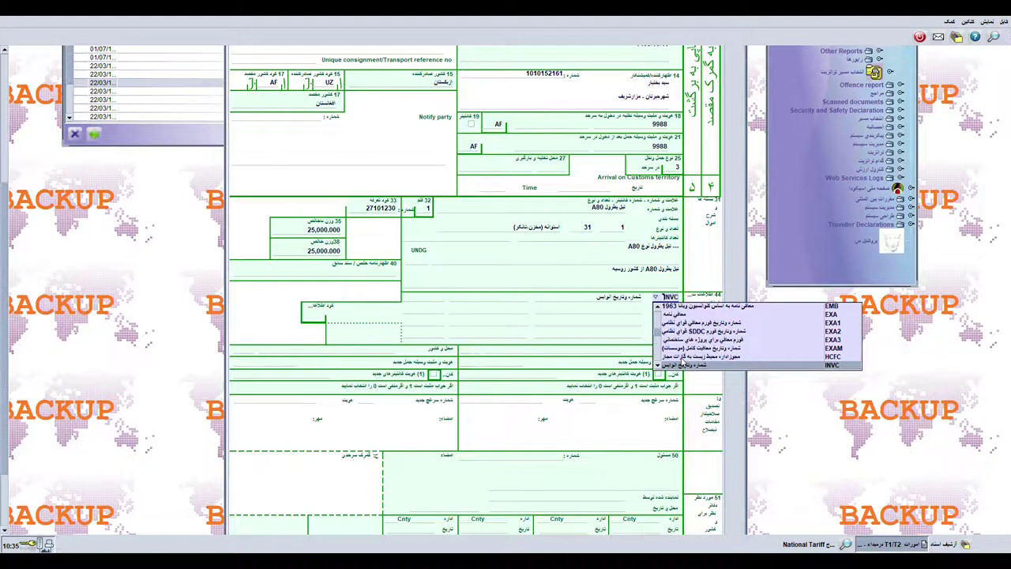
pyautogui.press('Return')
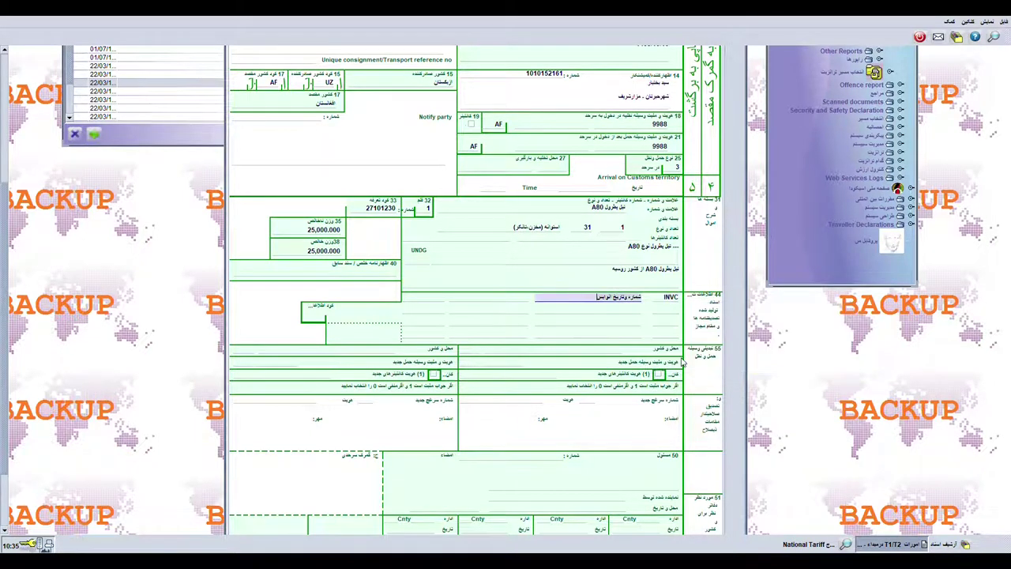
# Enter 3939 as the reference number of the INVC document.
pyautogui.press('Tab')
pyautogui.write('3939')
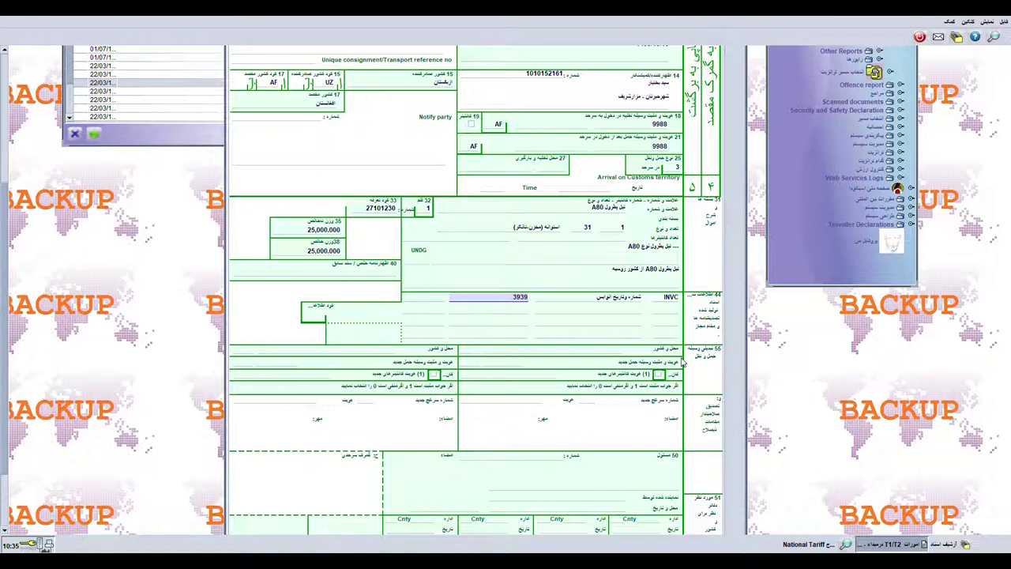
pyautogui.press('Tab')
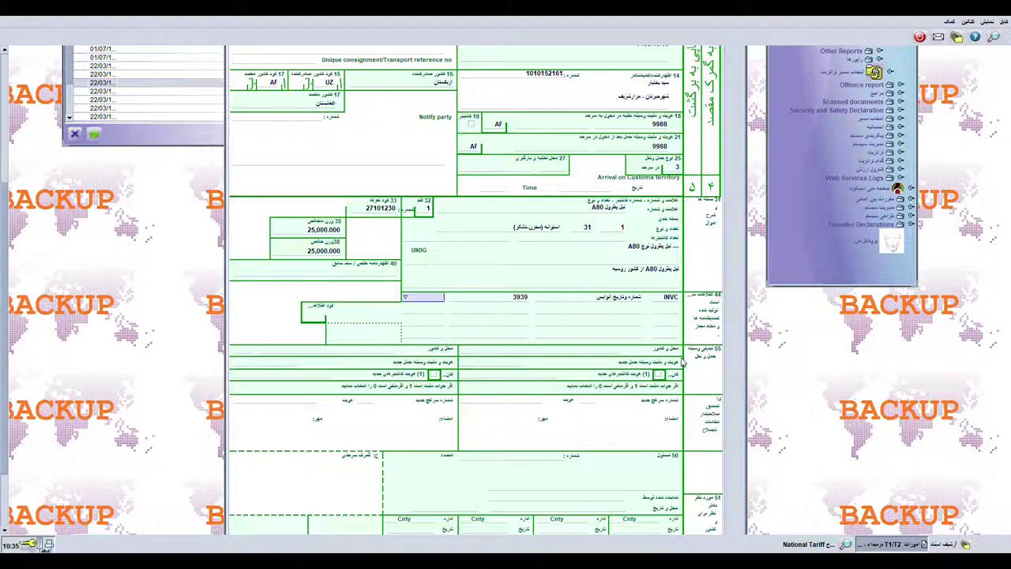
# Date the INVC document 30/09/1400 and choose CMR, the CMR number and date, as box 44's second attached document.
pyautogui.write('30/09/1400')
pyautogui.press('Tab')
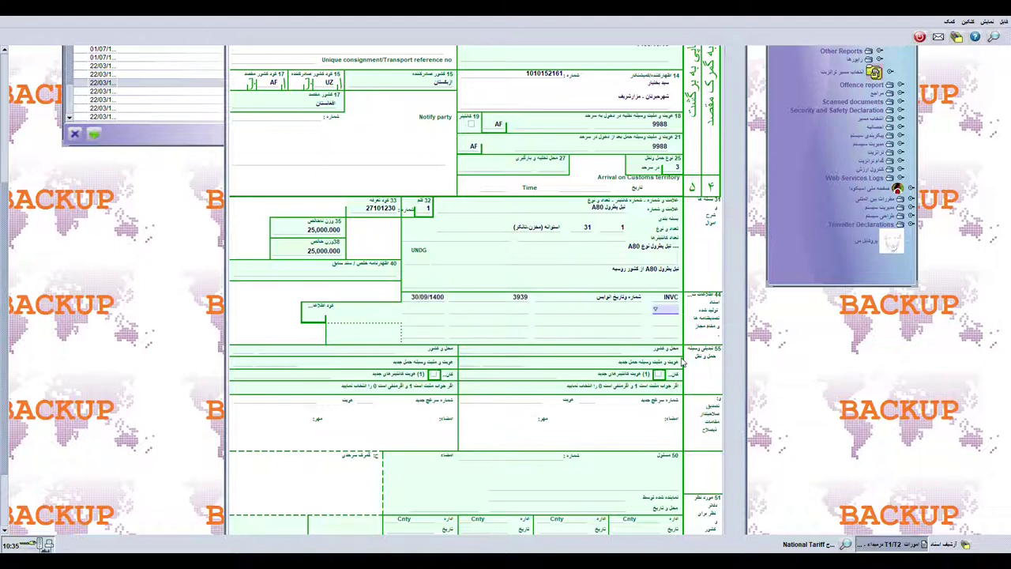
pyautogui.write('CGA')
pyautogui.press('Down')
pyautogui.press('Tab')
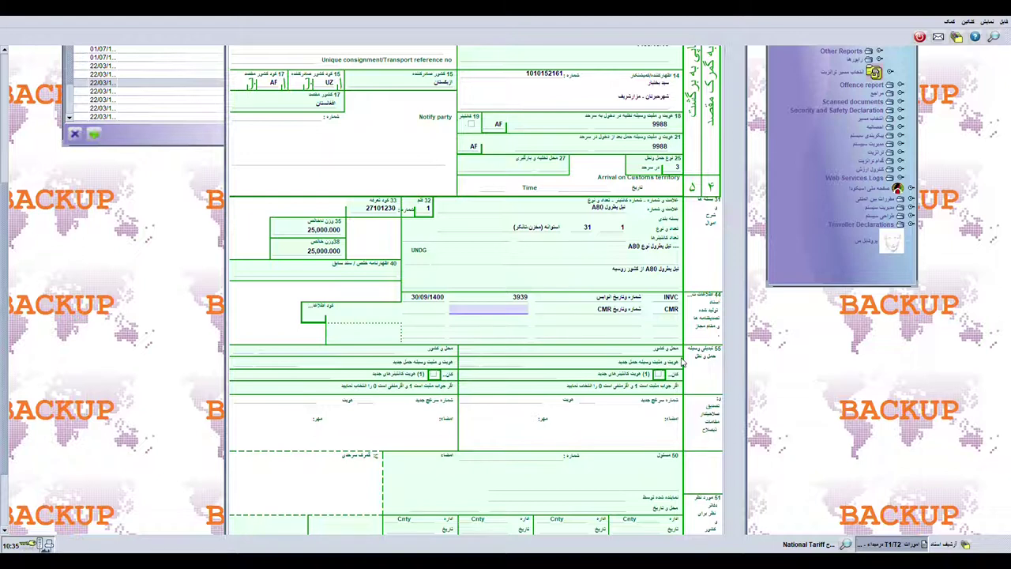
# Give the CMR document the reference number 898 and the date 30/09/1400.
pyautogui.write('98')
pyautogui.press('Tab')
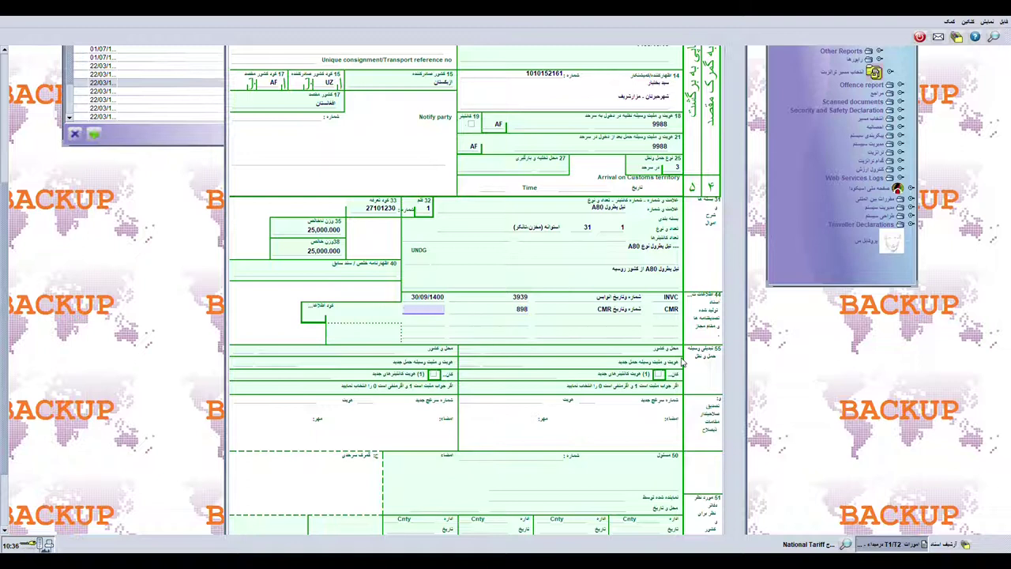
pyautogui.write('30/09/1400')
pyautogui.press('Tab')
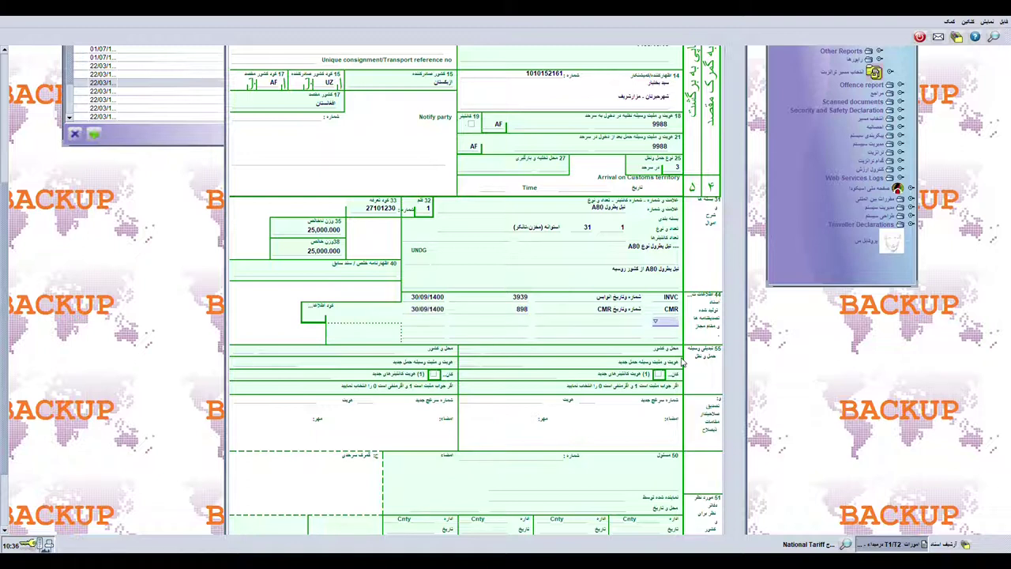
# Leave box 44's third document row blank and enter 100 as the principal's number in box 50.
pyautogui.press('Tab')
pyautogui.press('Tab')
pyautogui.press('Tab')
pyautogui.press('Tab')
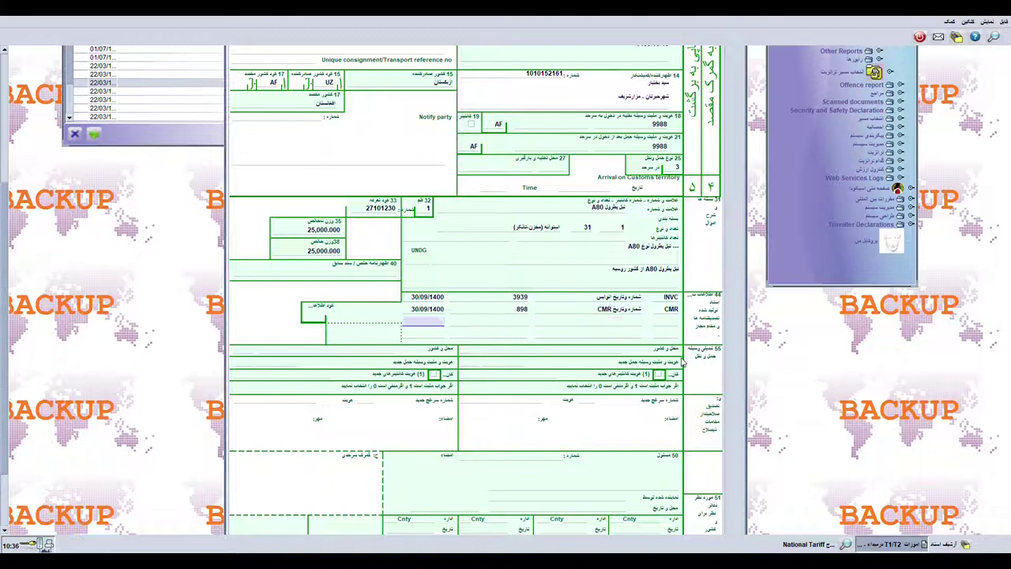
pyautogui.press('Tab')
pyautogui.press('Tab')
pyautogui.press('Tab')
pyautogui.press('Tab')
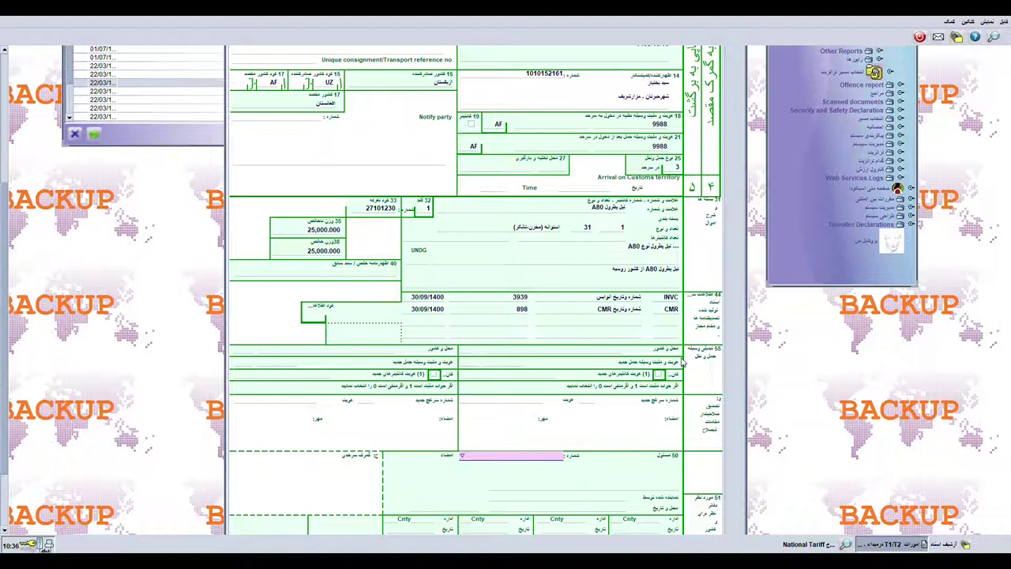
pyautogui.scroll(-3, 3, 288)
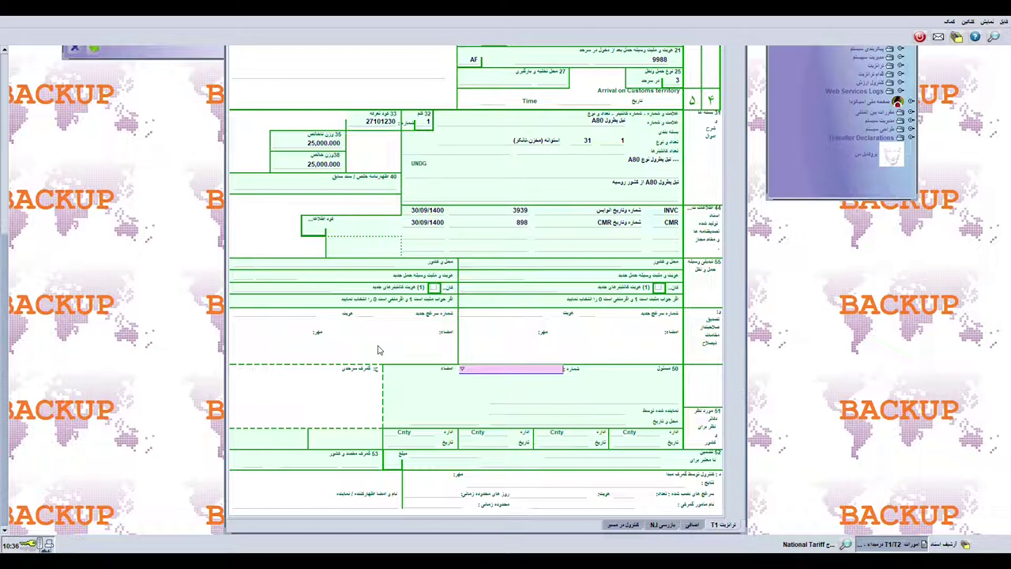
pyautogui.write('100')
pyautogui.press('Return')
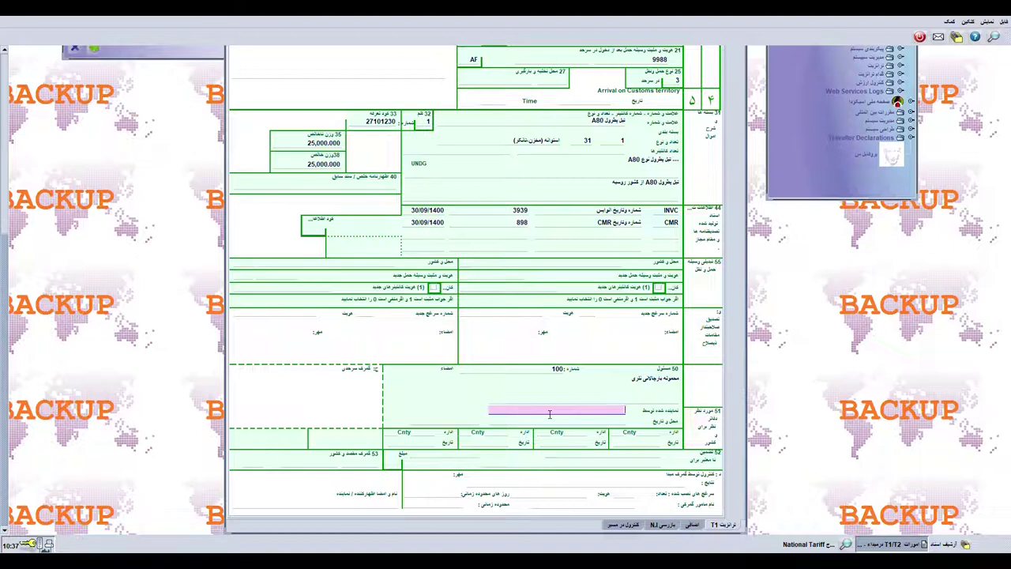
# Fill in the representative's name under box 50 and enter شهرک حیرت in the place field.
pyautogui.write('تمرچین')
pyautogui.press('Tab')
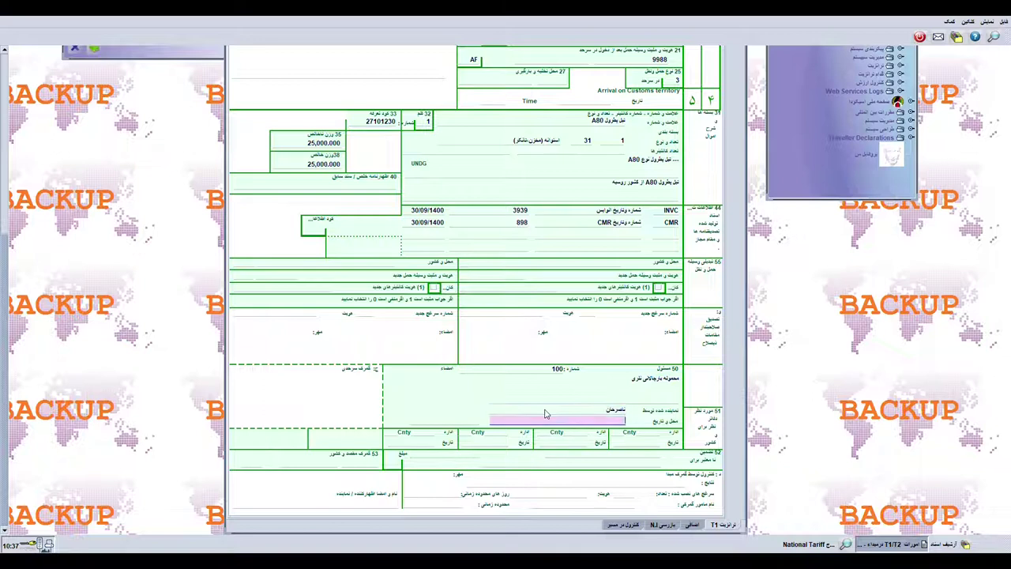
pyautogui.write('مرکز')
pyautogui.press('BackSpace')
pyautogui.press('BackSpace')
pyautogui.press('BackSpace')
pyautogui.write('هرک صنعت')
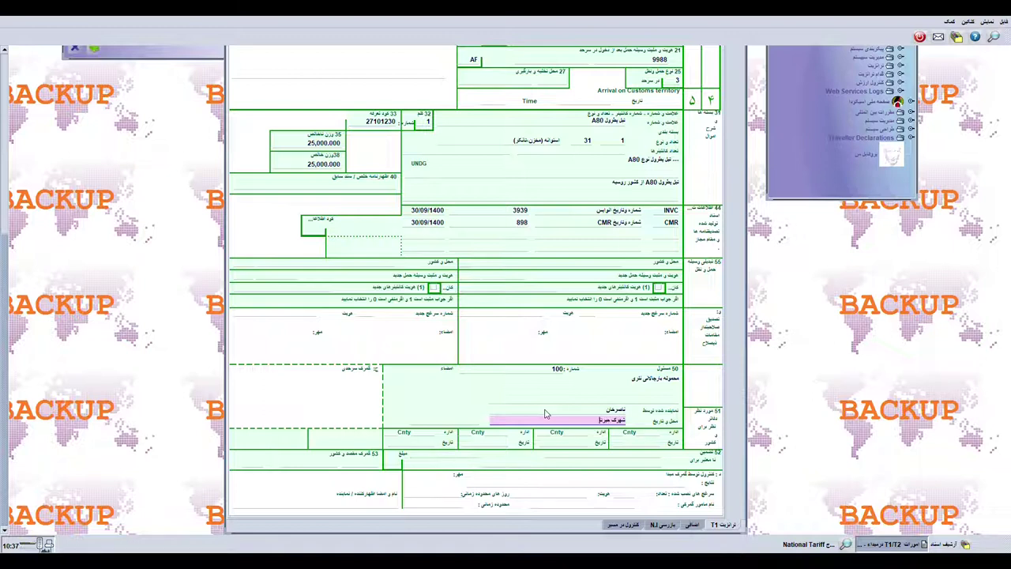